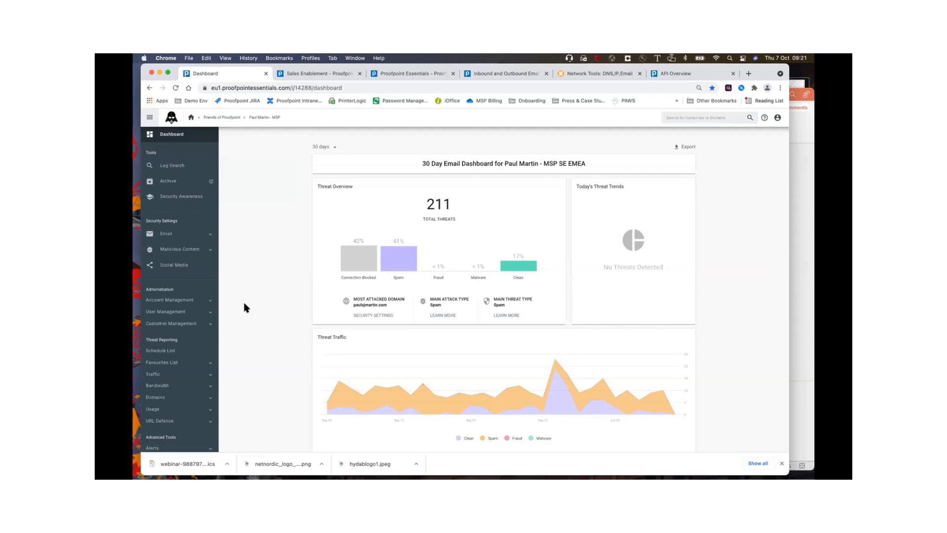
# Step: Open the full customer list under Customer Management and check the active users total
pyautogui.click(175, 325)
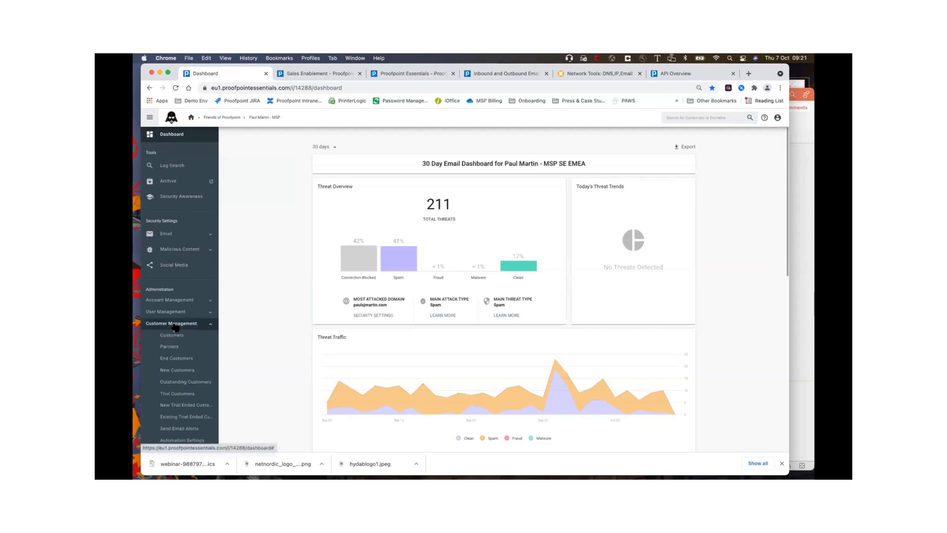
pyautogui.click(174, 337)
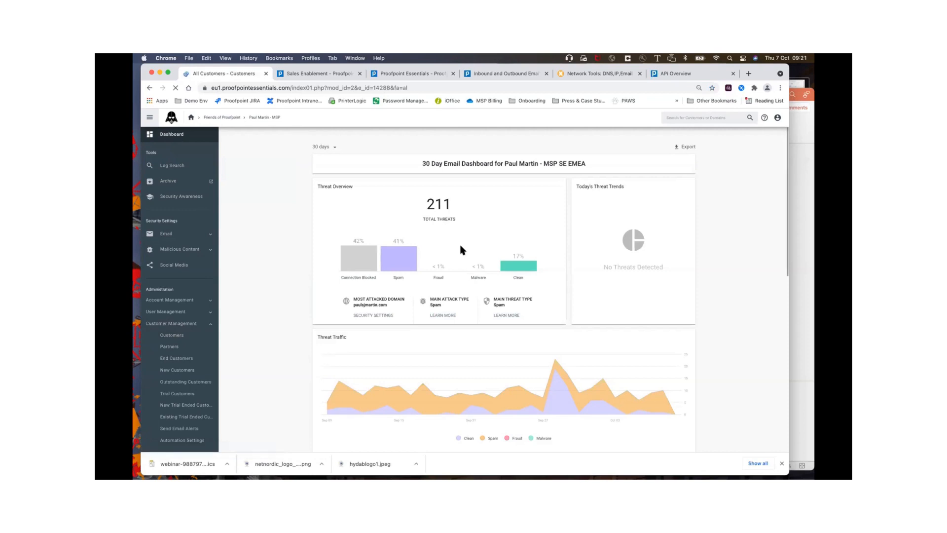
pyautogui.scroll(-5, 518, 271)
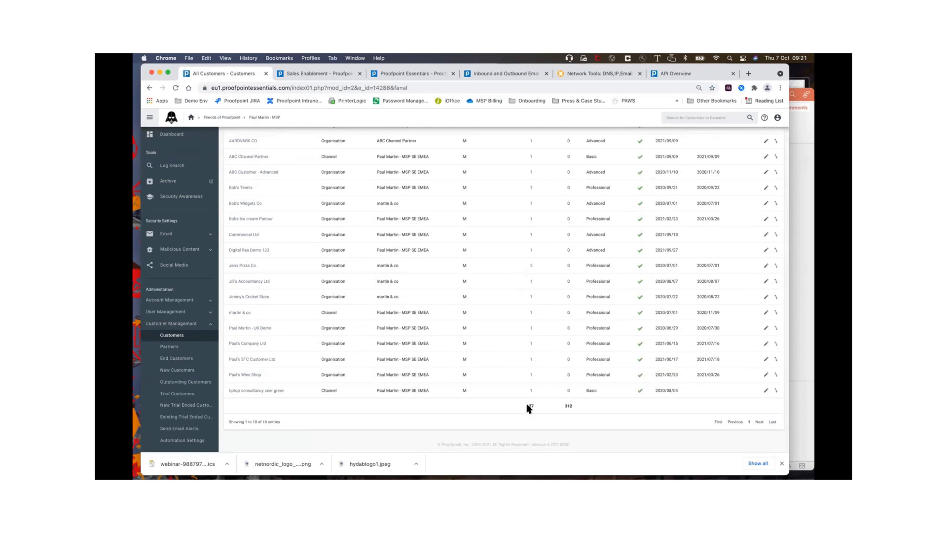
pyautogui.doubleClick(529, 405)
pyautogui.scroll(2, 537, 402)
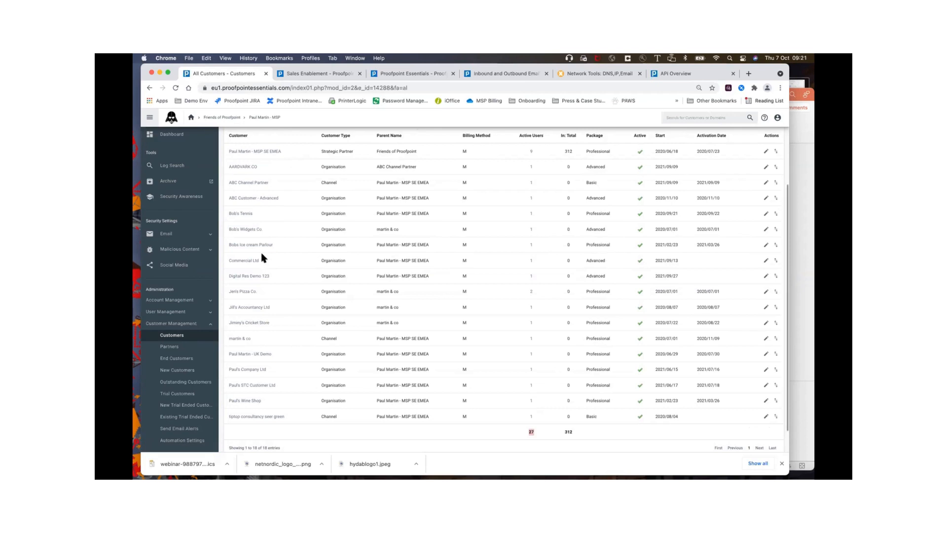
# Step: Open the Bob's Widgets Co. account, view its account management options, and return to the parent MSP account
pyautogui.click(243, 230)
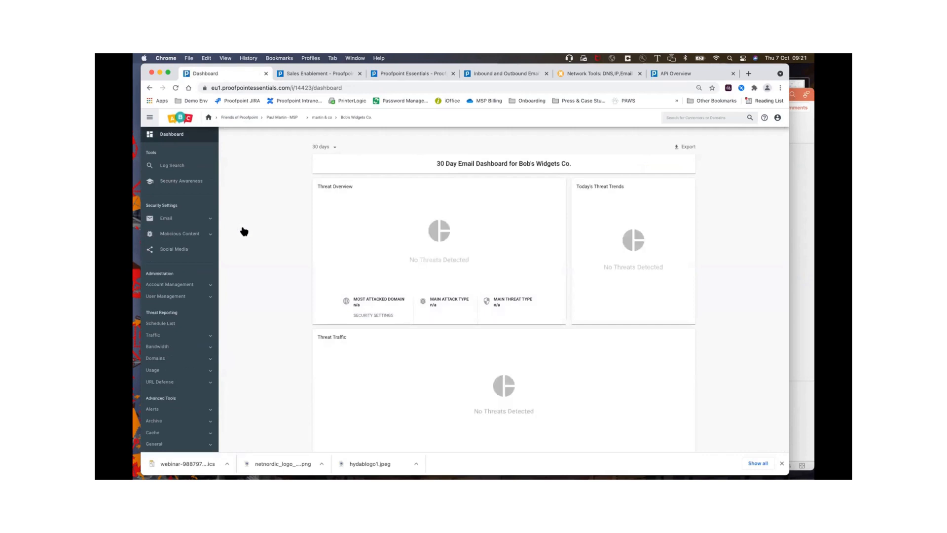
pyautogui.click(185, 285)
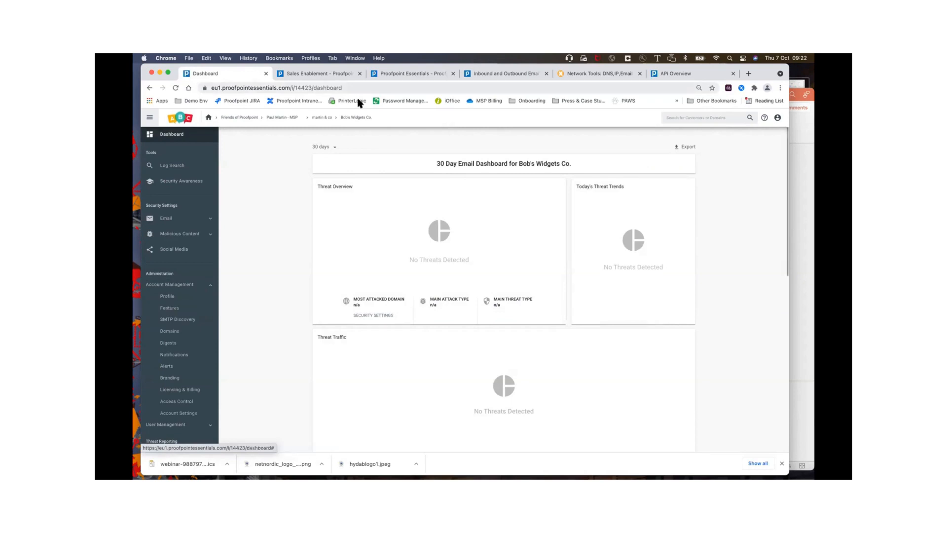
pyautogui.click(279, 118)
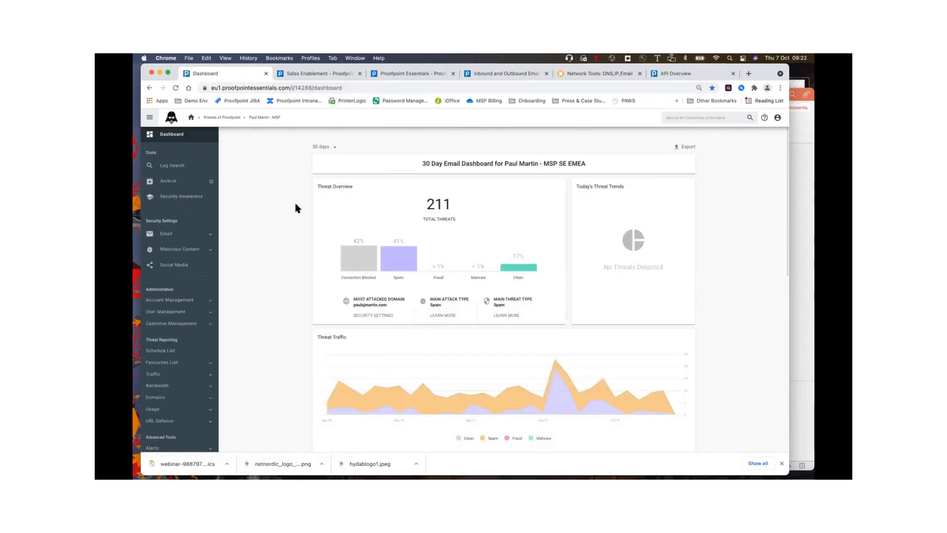
# Step: Reopen the customer list, look over the available customer templates, and go back to the customers
pyautogui.click(171, 323)
pyautogui.click(172, 335)
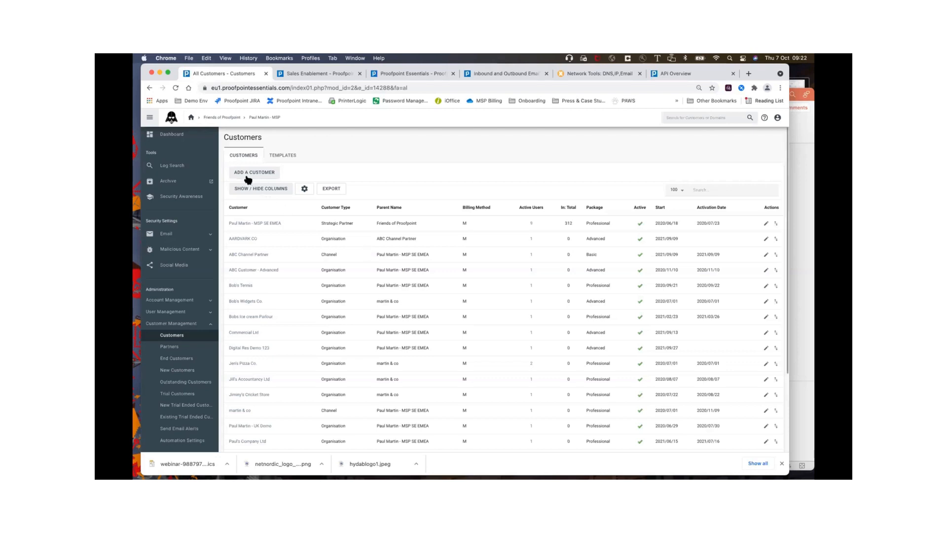
pyautogui.click(282, 159)
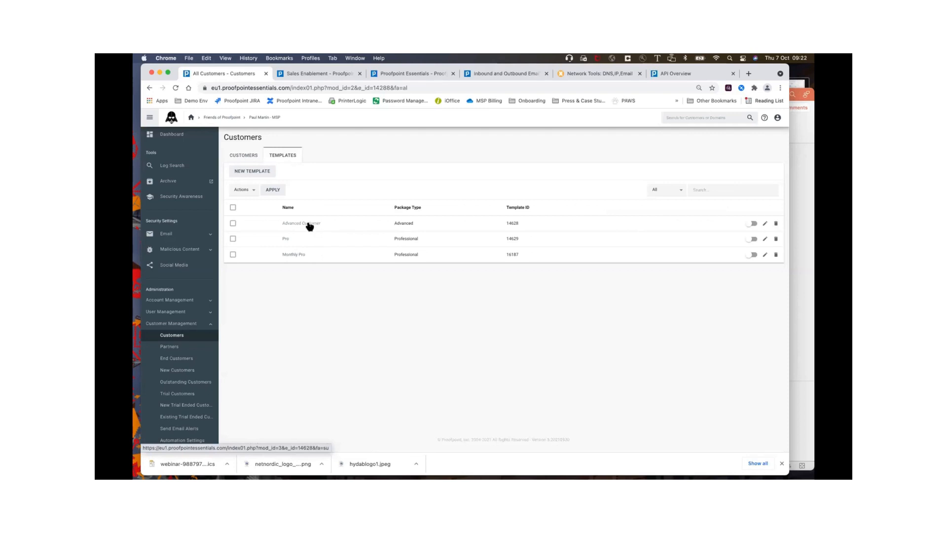
pyautogui.click(248, 157)
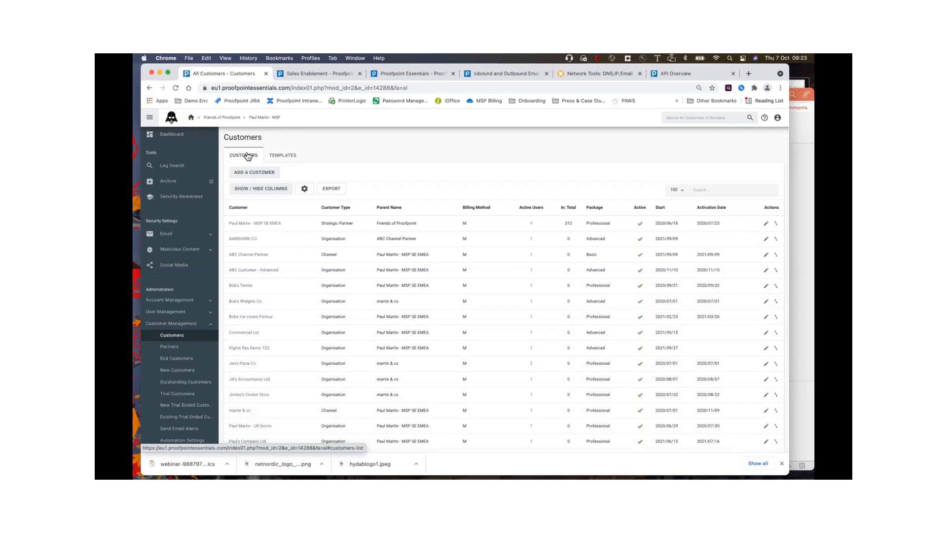
# Step: Start adding a customer with account type Organization and the Advanced package of Email Security
pyautogui.click(253, 173)
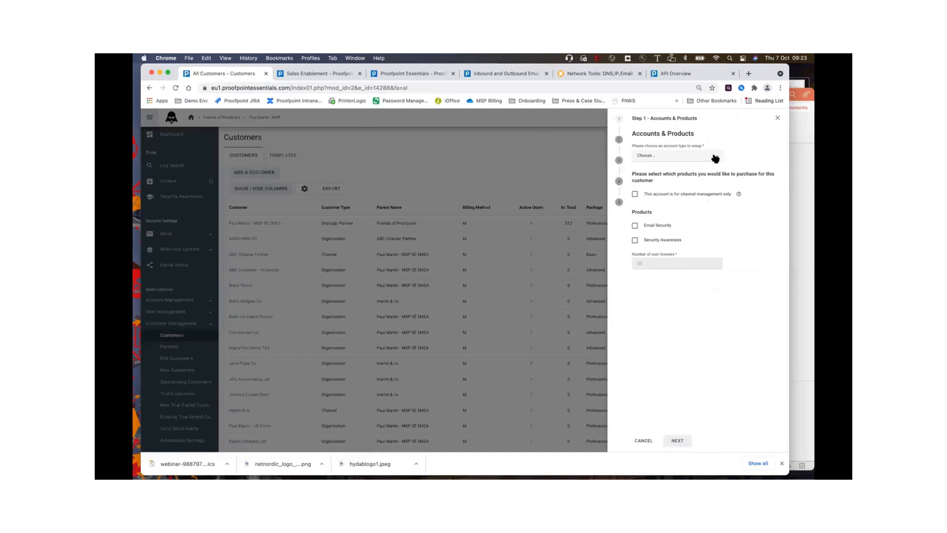
pyautogui.click(716, 157)
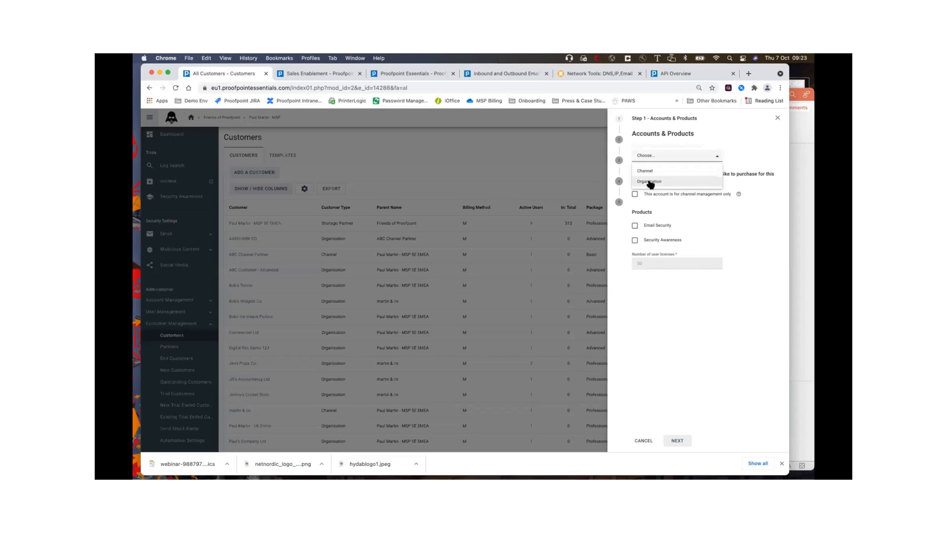
pyautogui.click(650, 182)
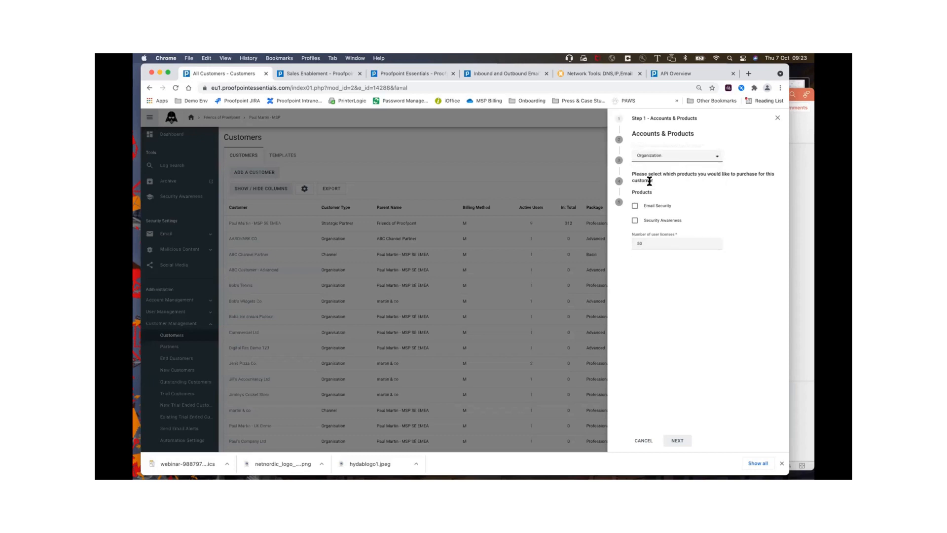
pyautogui.click(635, 206)
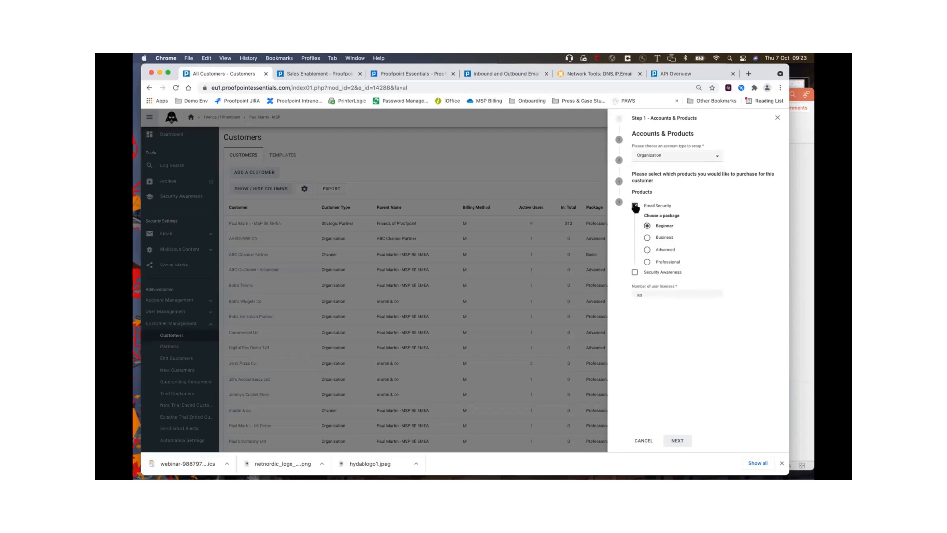
pyautogui.click(647, 249)
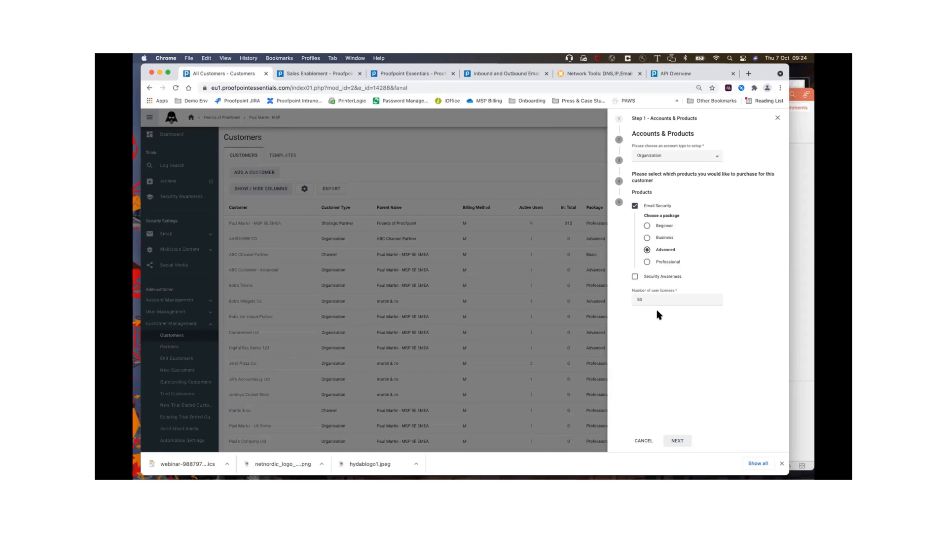
pyautogui.click(677, 441)
# Step: Enter the company name Veracomp PM DEMO and fill in the company's street address, city and post code
pyautogui.click(657, 154)
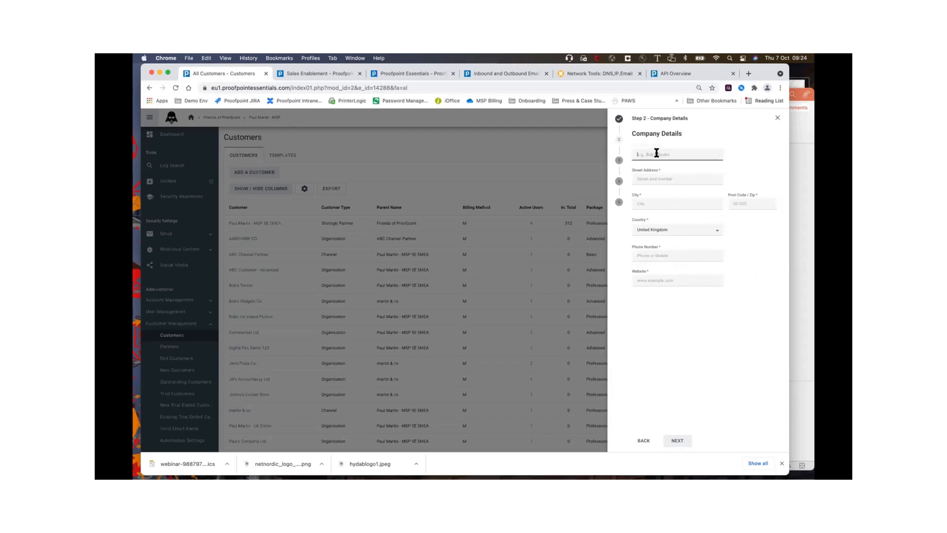
pyautogui.write('Veracomp PM DEMO')
pyautogui.click(662, 179)
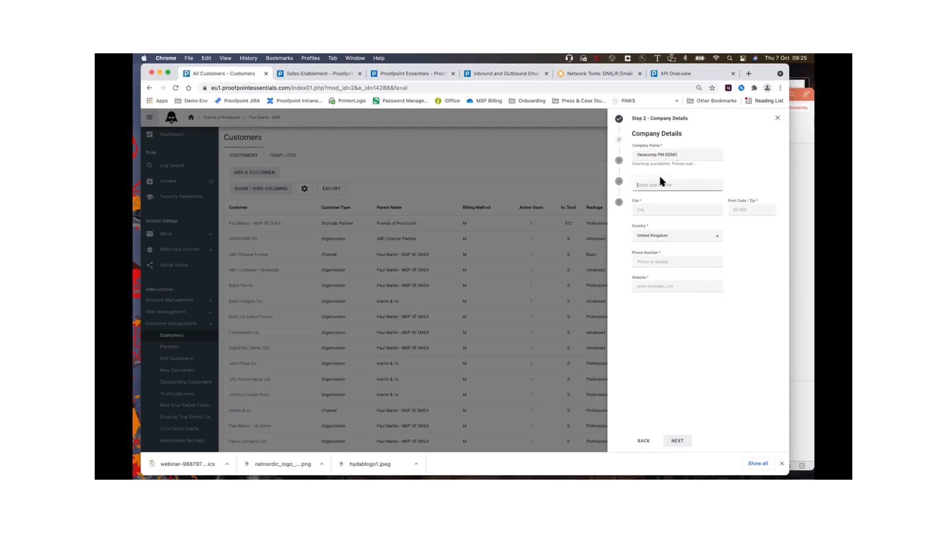
pyautogui.write('1 Hig')
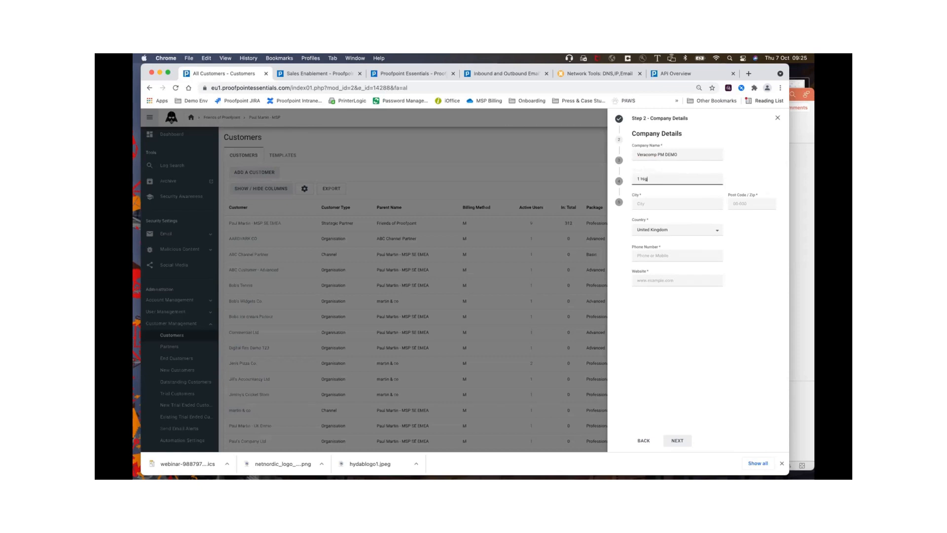
pyautogui.write('h St')
pyautogui.click(647, 204)
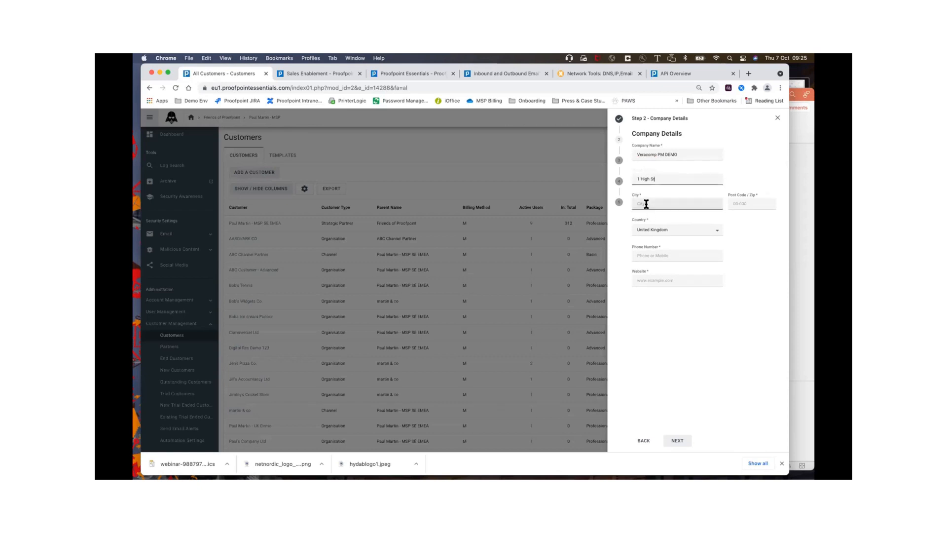
pyautogui.write('London')
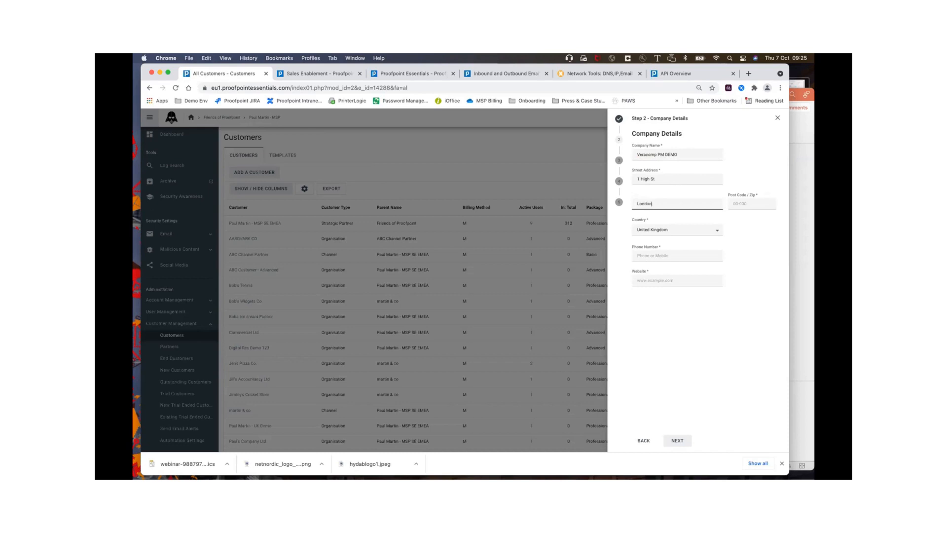
pyautogui.click(745, 201)
pyautogui.write('EC1')
# Step: Fill in the company's phone number, enter and copy the website 123456veracomp.co, and continue to the account setup
pyautogui.click(673, 254)
pyautogui.write('09877654')
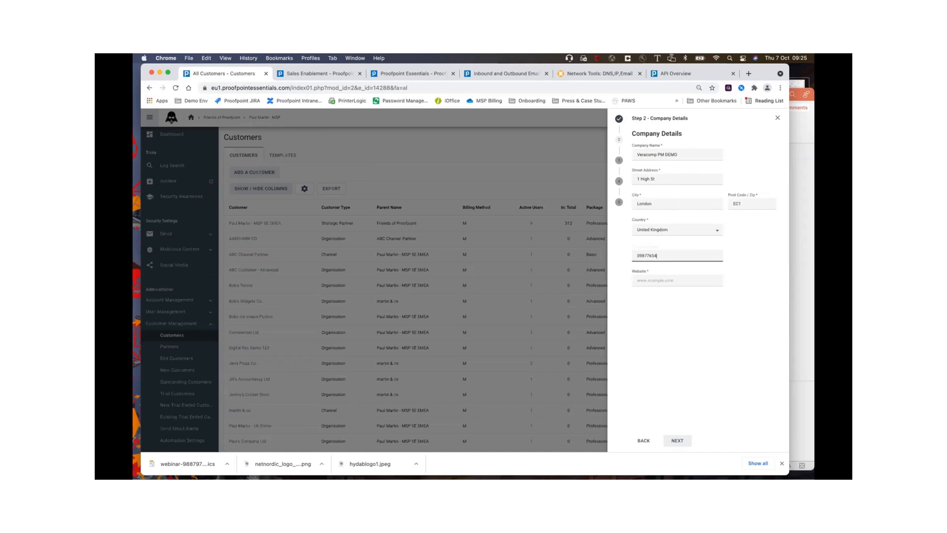
pyautogui.click(675, 279)
pyautogui.write('1')
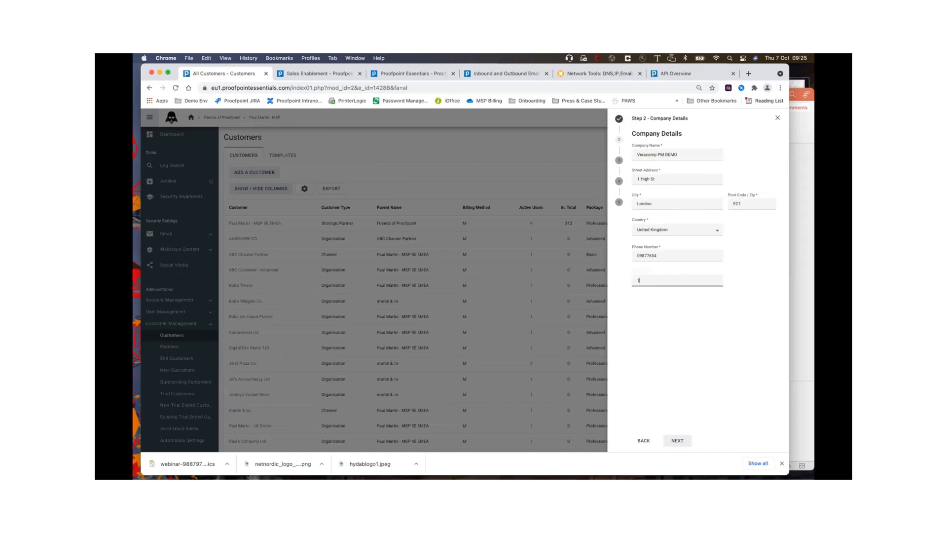
pyautogui.write('23456veracomp.co')
pyautogui.moveTo(675, 280); pyautogui.dragTo(629, 282)
pyautogui.press('super+c')
pyautogui.click(677, 440)
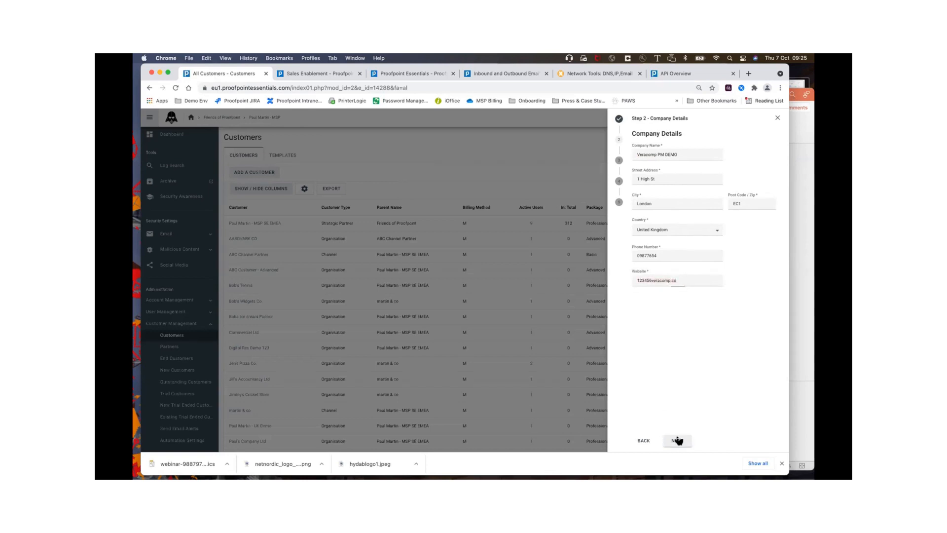
# Step: Set the domain to 123456veracomp.co and fill in the administrator's first name, last name and e-mail address
pyautogui.click(651, 165)
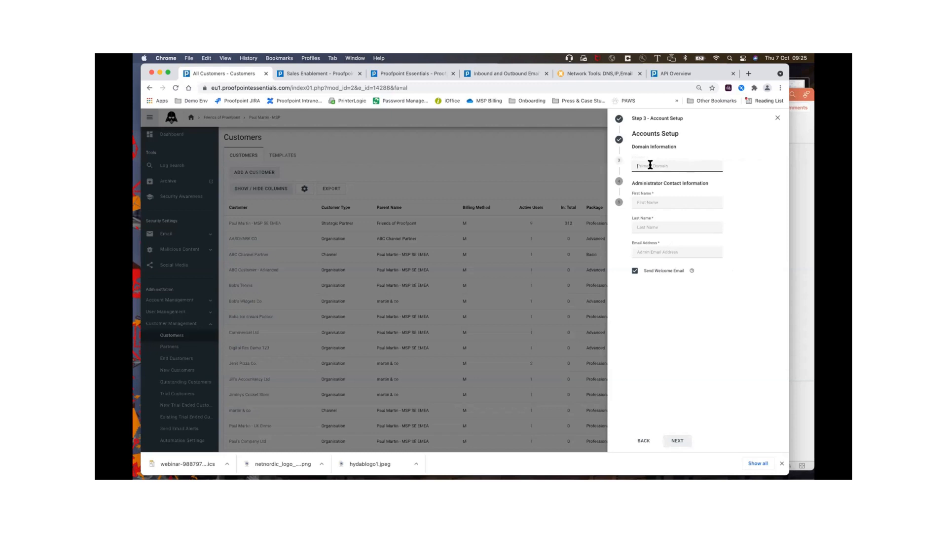
pyautogui.press('super+v')
pyautogui.click(651, 206)
pyautogui.write('de')
pyautogui.click(645, 228)
pyautogui.moveTo(693, 271)
pyautogui.write('adm')
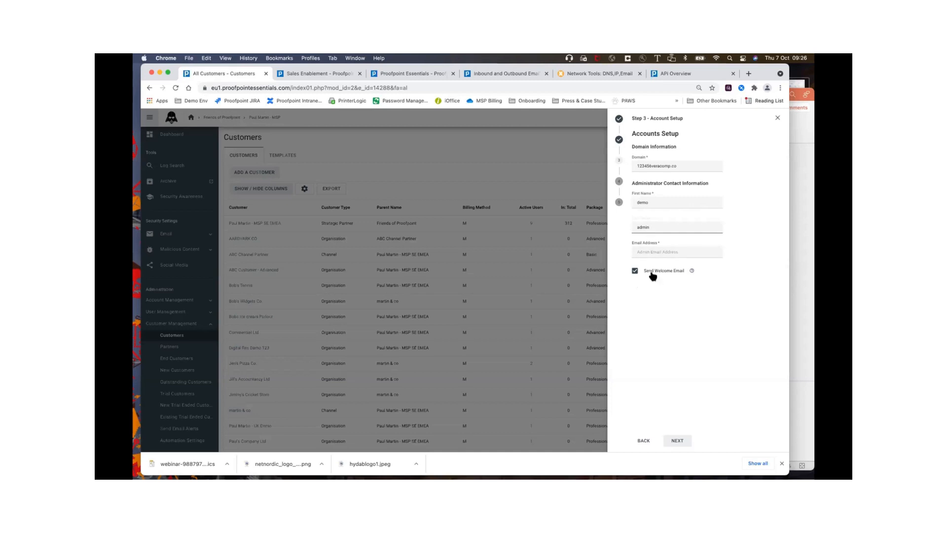
pyautogui.click(677, 442)
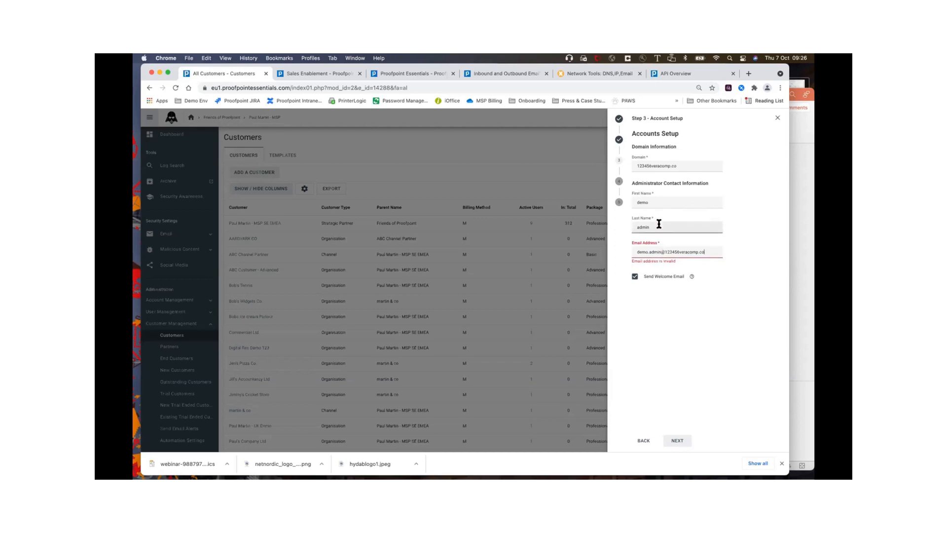
# Step: Change the domain to 1234567veracomp.co and update the administrator's e-mail address to match it
pyautogui.click(686, 165)
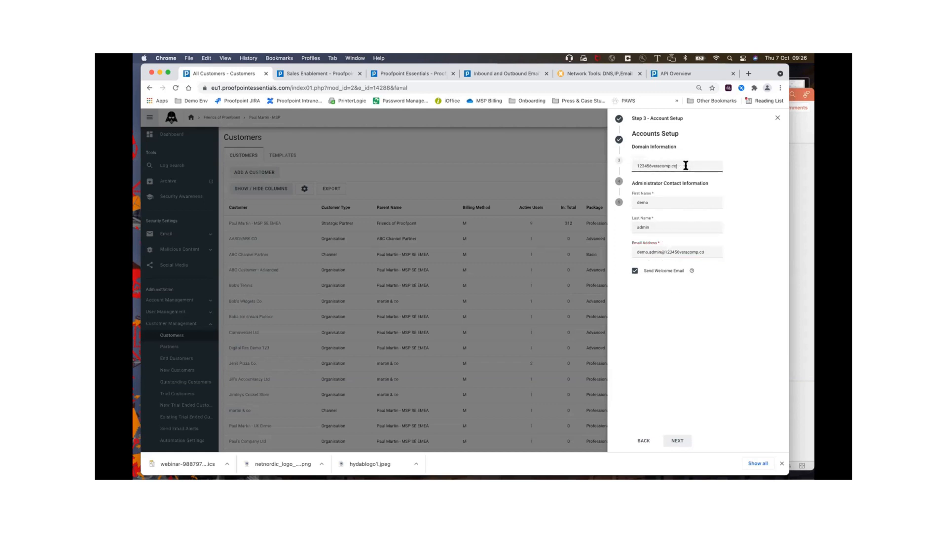
pyautogui.click(651, 166)
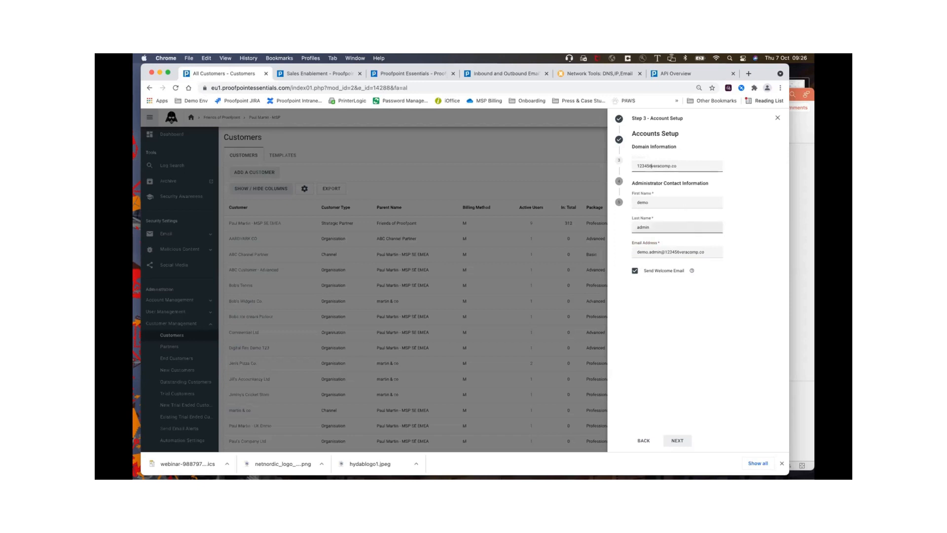
pyautogui.click(679, 253)
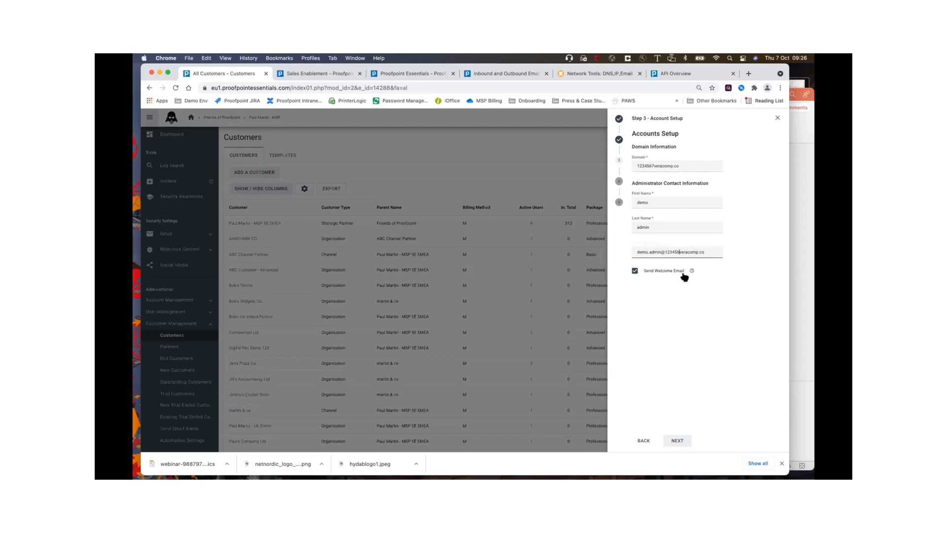
pyautogui.write('7')
# Step: Turn off the welcome email for the administrator and continue to the account summary
pyautogui.click(656, 223)
pyautogui.click(635, 270)
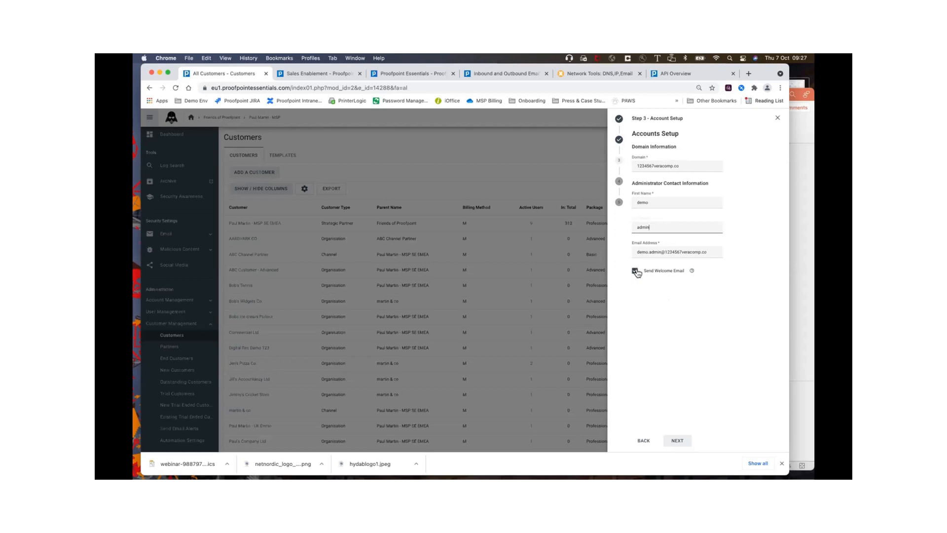
pyautogui.click(676, 440)
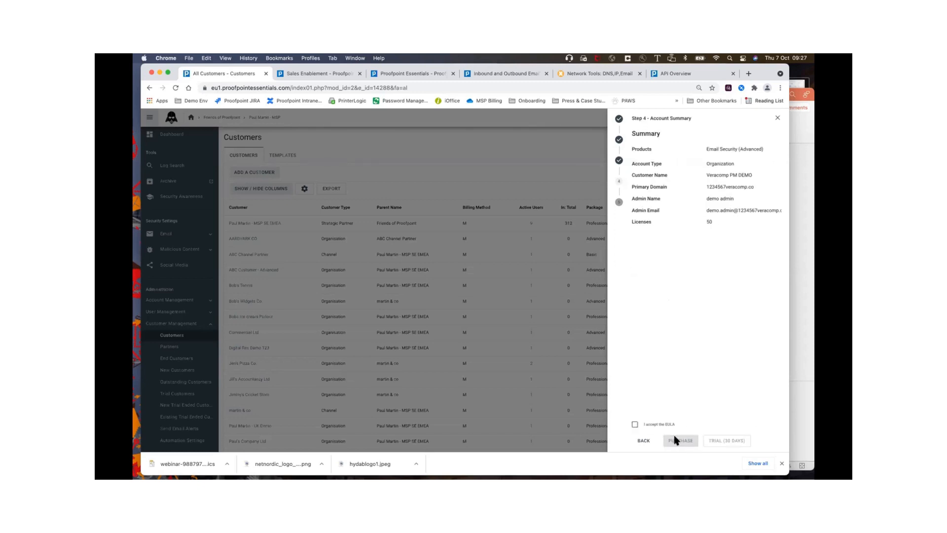
# Step: Accept the EULA, create the customer as a 30-day trial, and postpone the domain verification
pyautogui.click(661, 425)
pyautogui.click(726, 441)
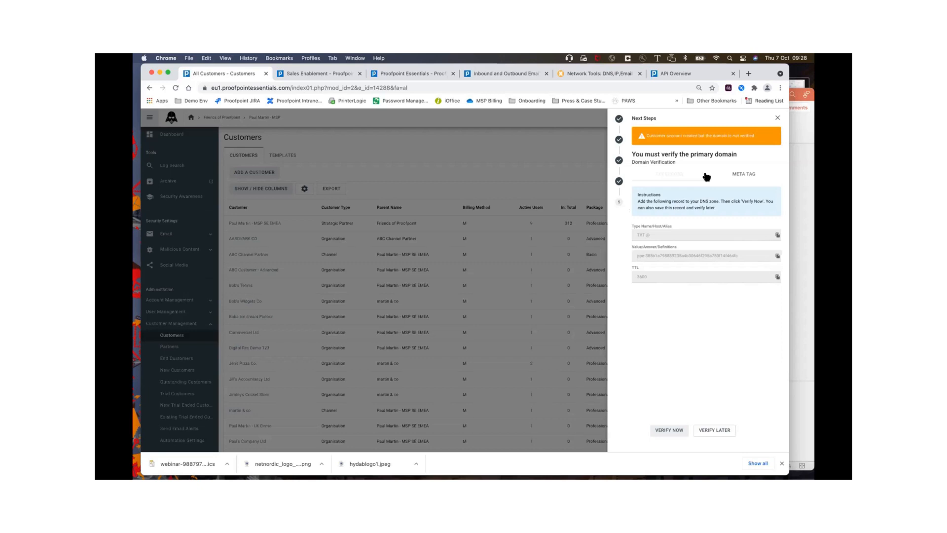
pyautogui.click(714, 430)
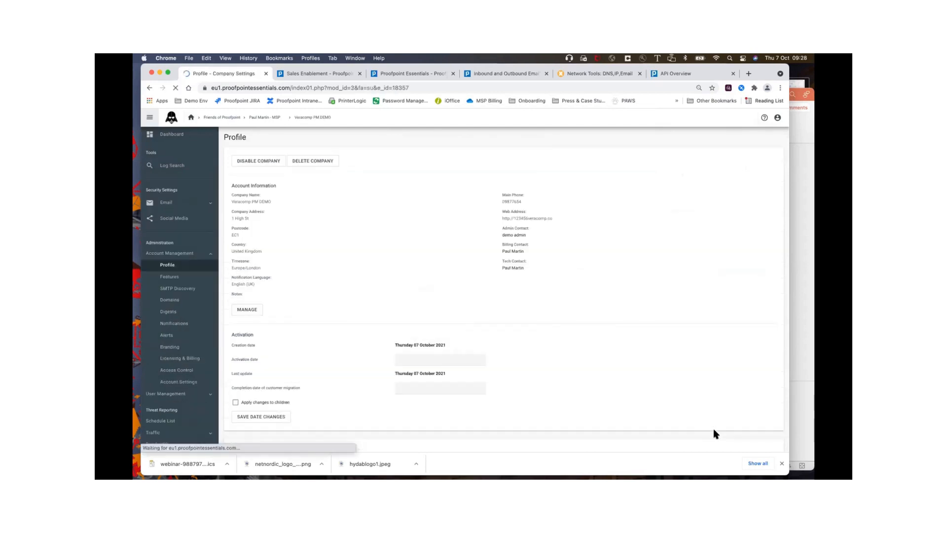